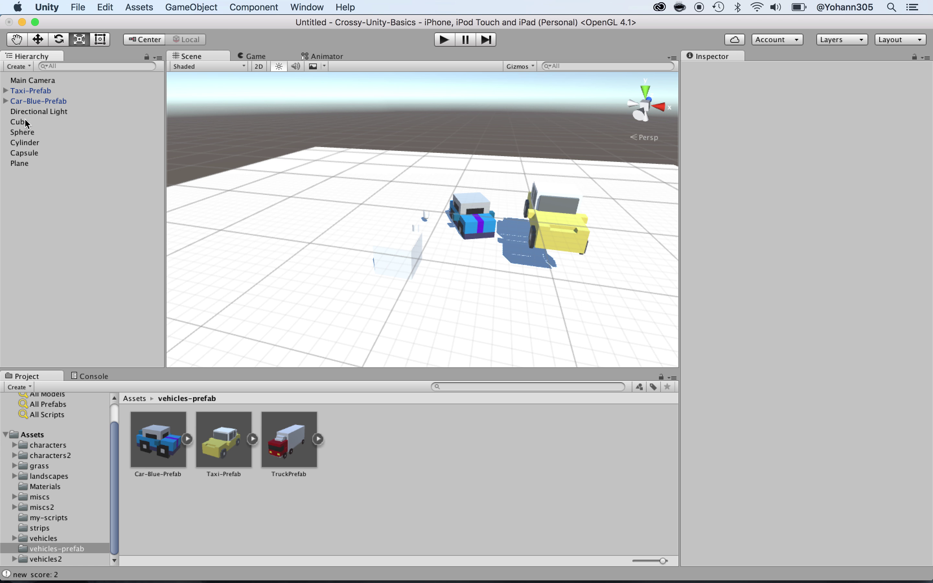
Select the Cube and review the tags available for it without changing its tag
left_click(26, 125)
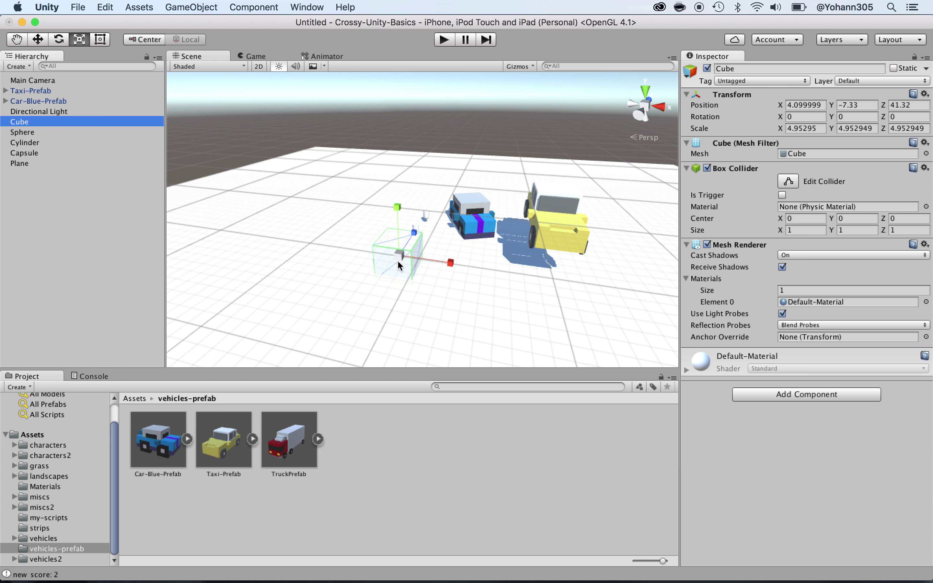
left_click(726, 82)
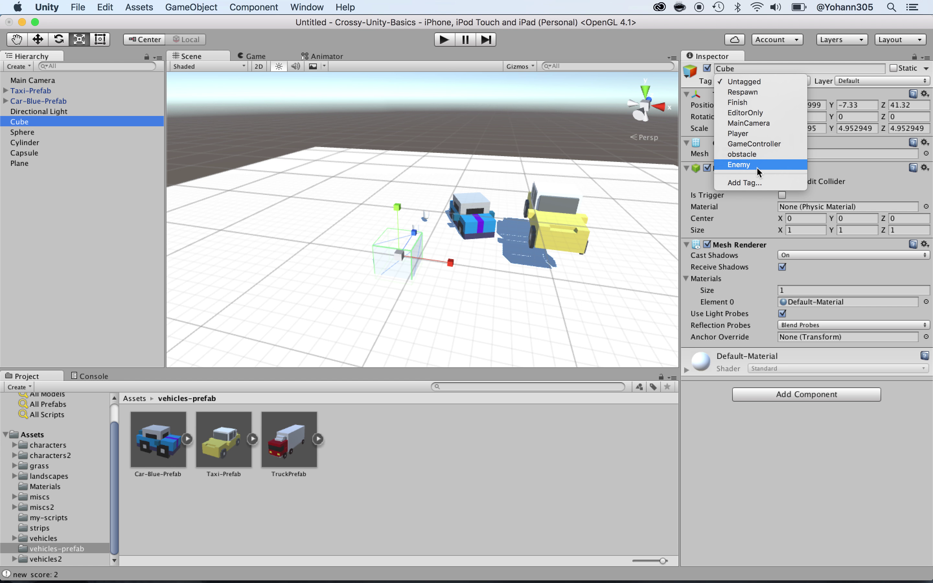
left_click(830, 68)
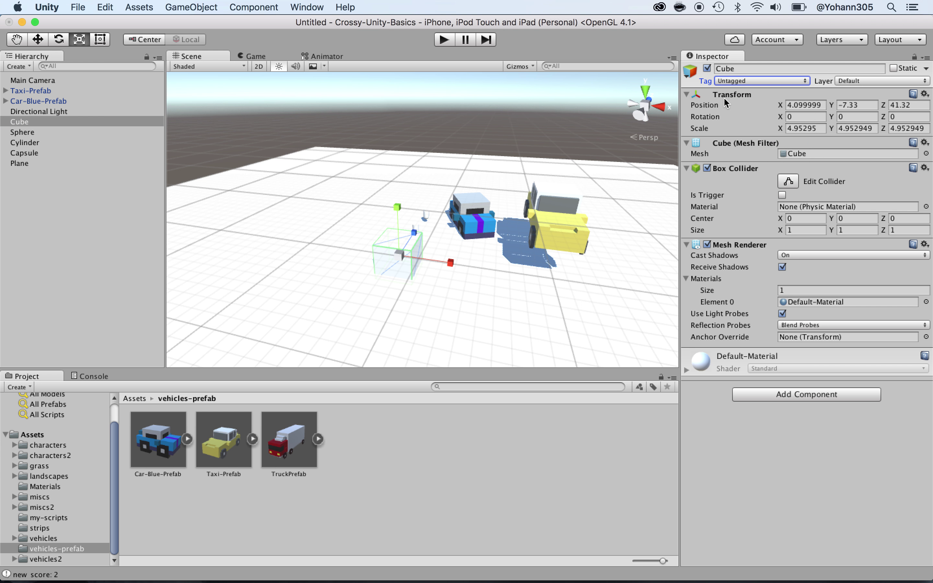
Collapse the Cube's Mesh Filter, Box Collider and Mesh Renderer settings, and view the list of components that can be added
left_click(688, 95)
left_click(688, 95)
left_click(687, 144)
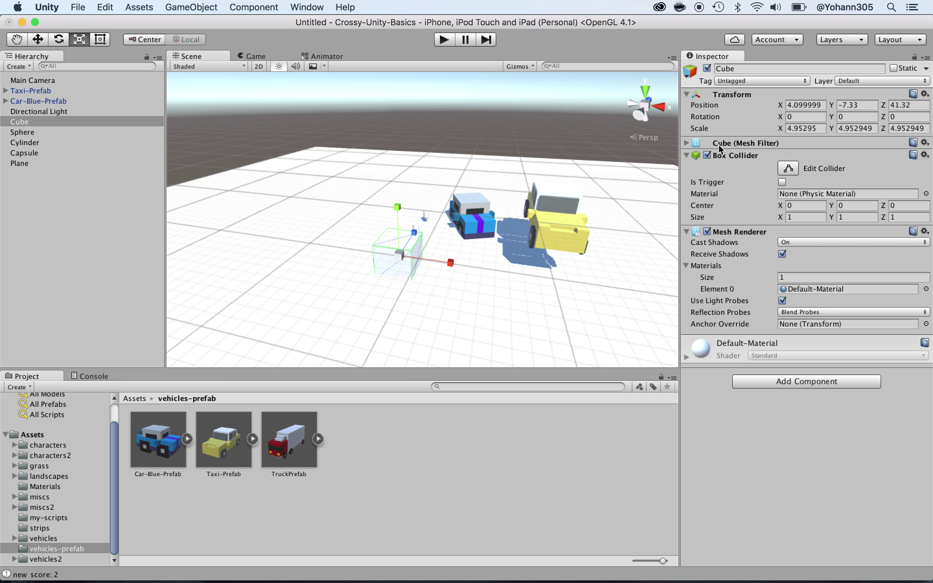
left_click(687, 156)
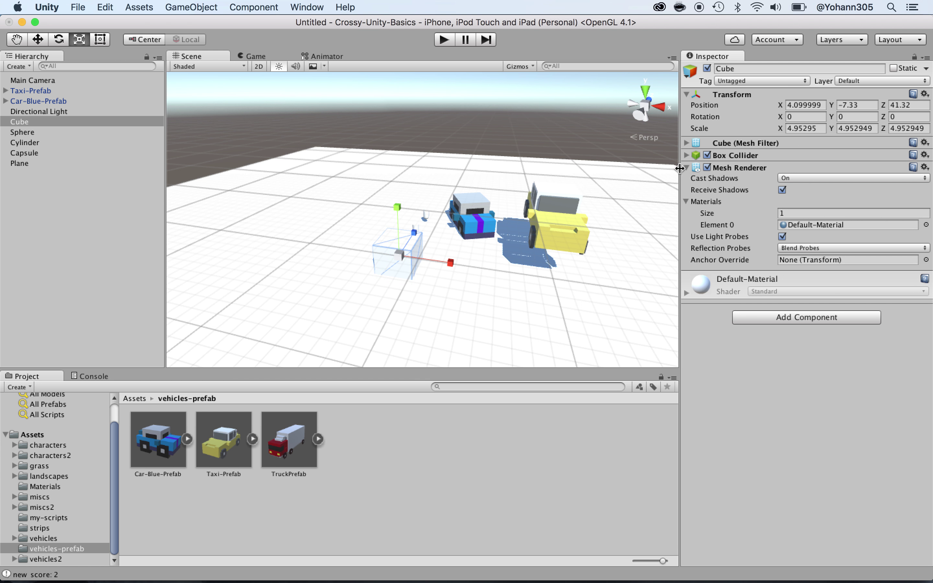
left_click(689, 168)
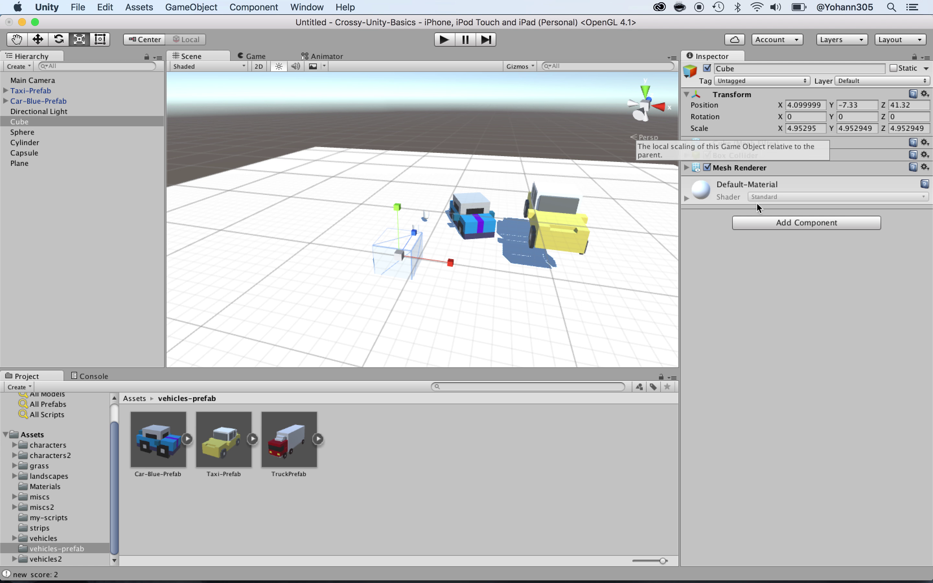
left_click(776, 223)
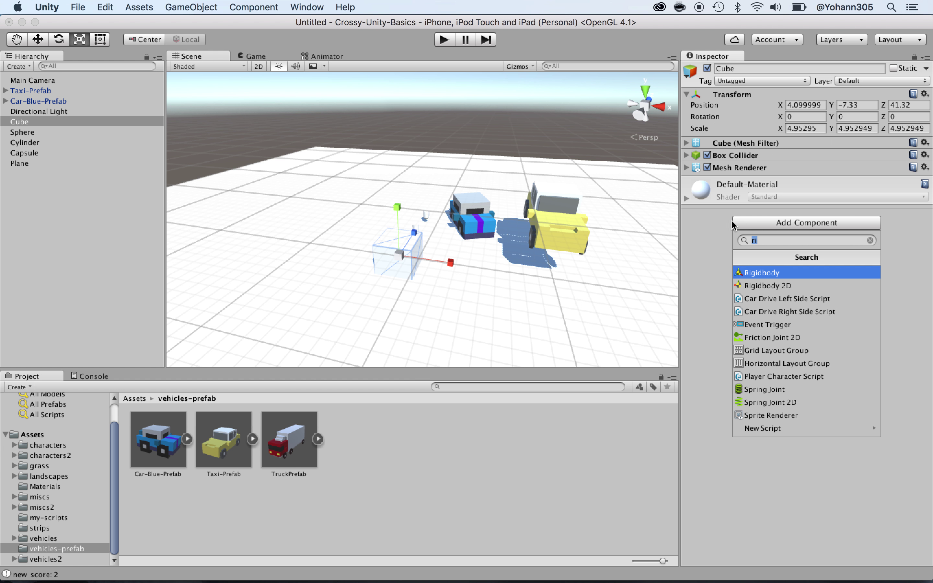
left_click(716, 228)
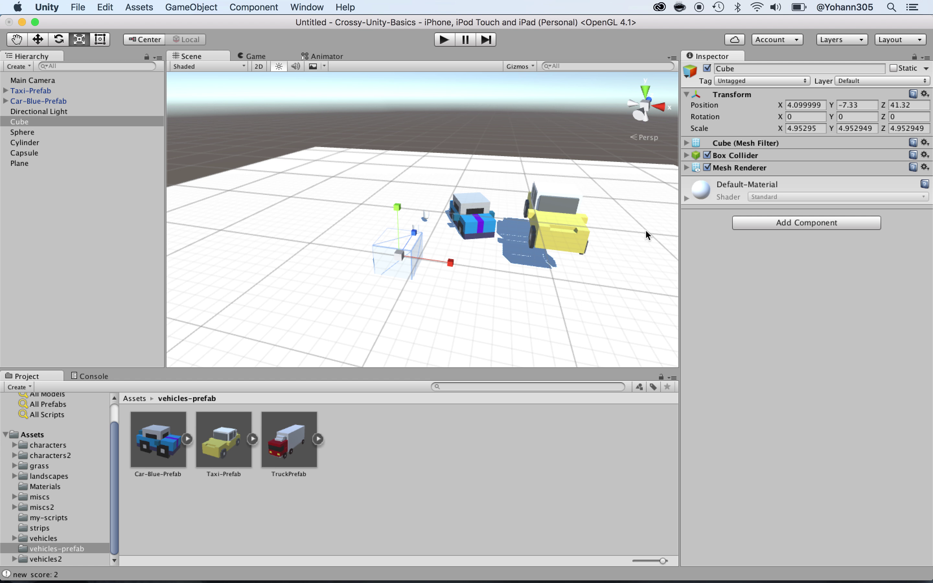
Select the Taxi-Prefab and collapse its Rigidbody, Car Drive Left Side Script and Transform settings
left_click(34, 91)
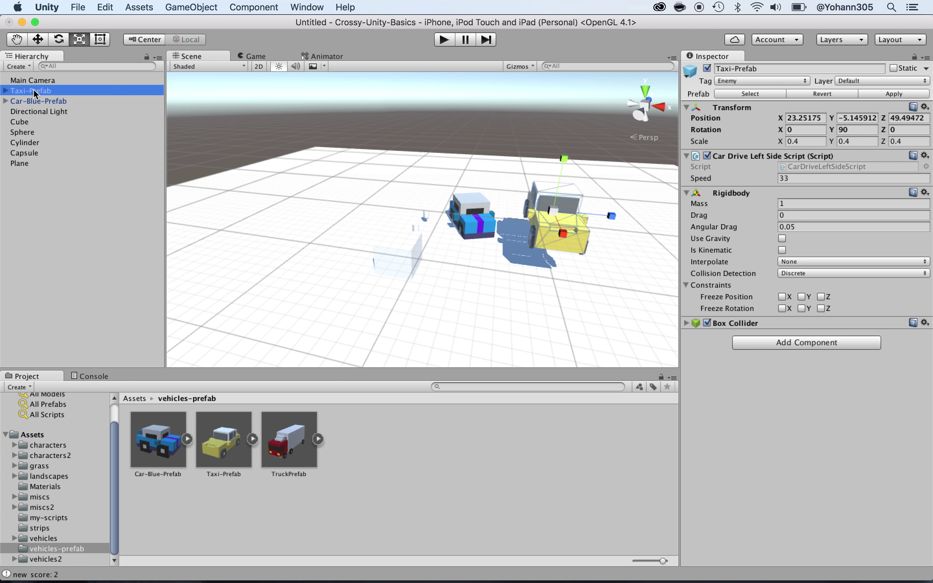
left_click(686, 193)
left_click(687, 156)
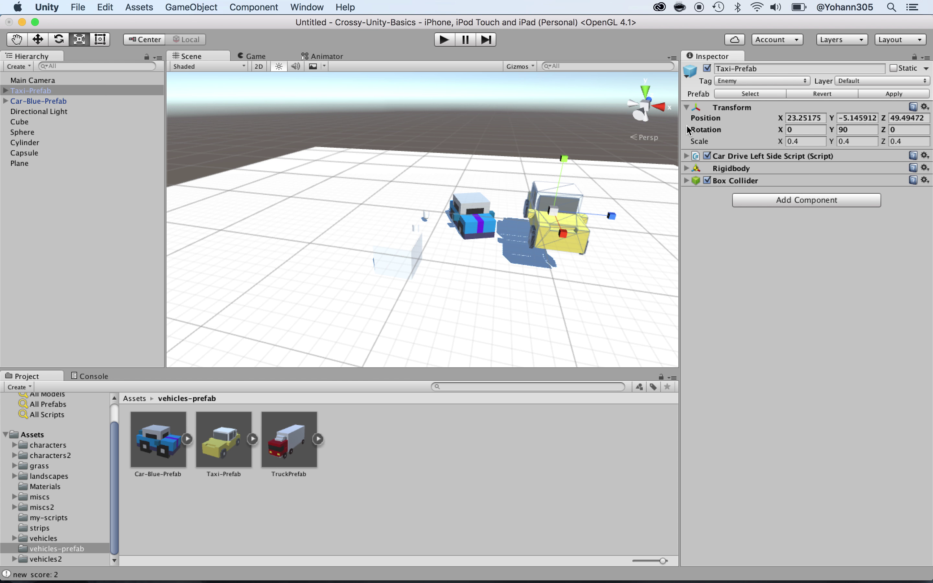
left_click(687, 107)
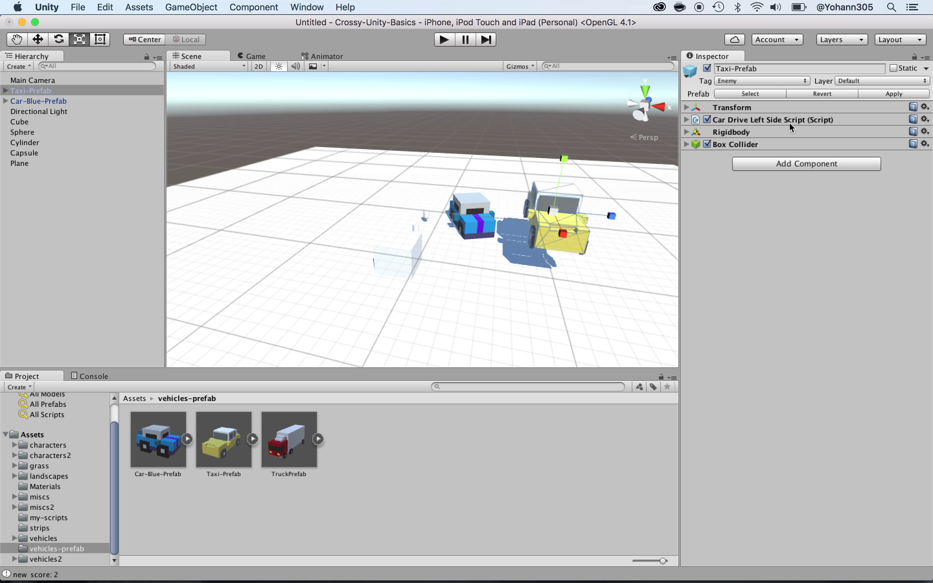
Examine the Taxi-Prefab's Car Drive Left Side Script settings and the components of the Sphere and the Car-Blue-Prefab
left_click(688, 123)
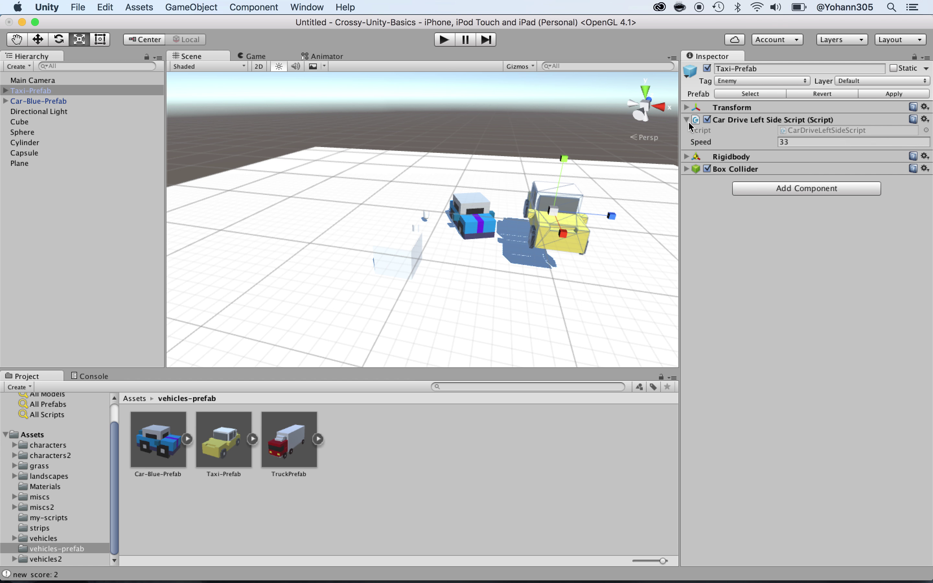
left_click(687, 120)
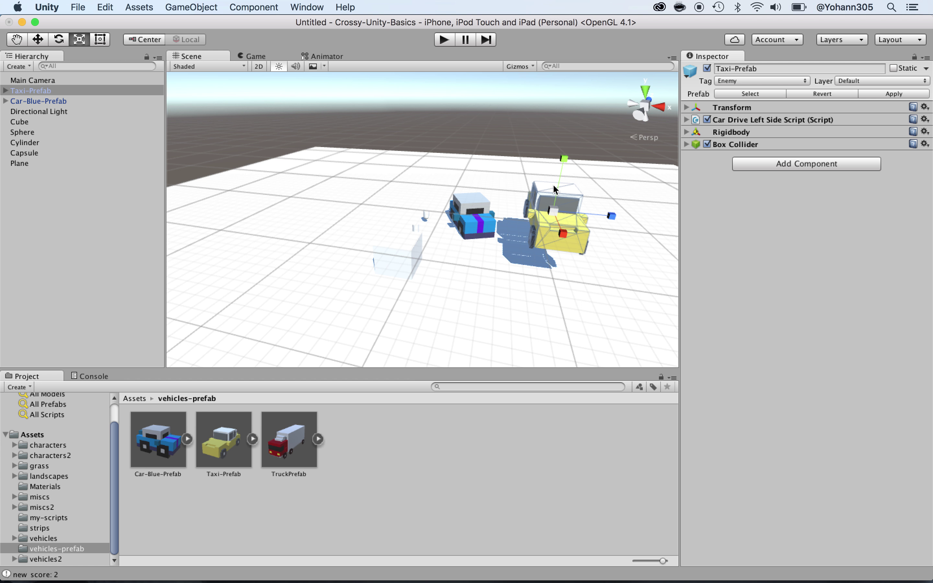
left_click(685, 120)
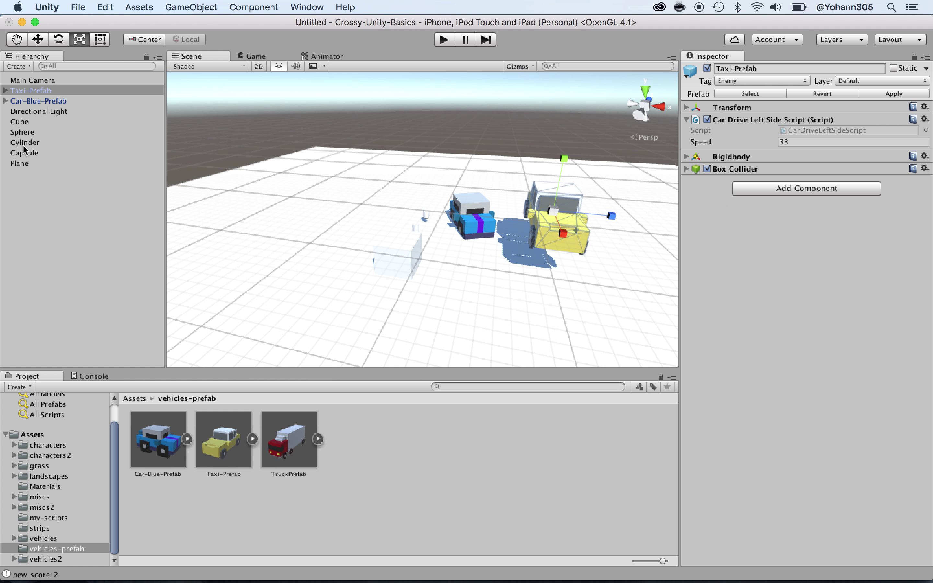
left_click(22, 135)
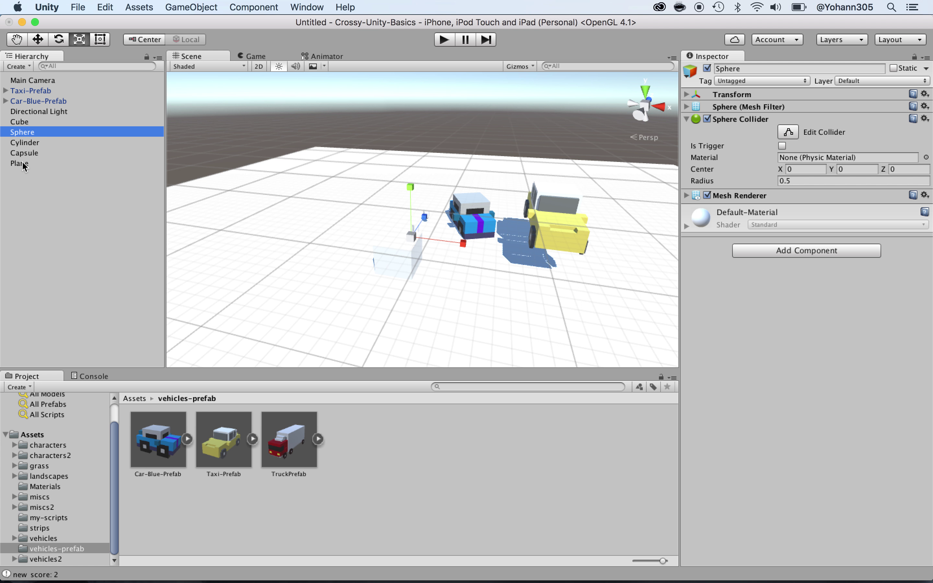
left_click(31, 101)
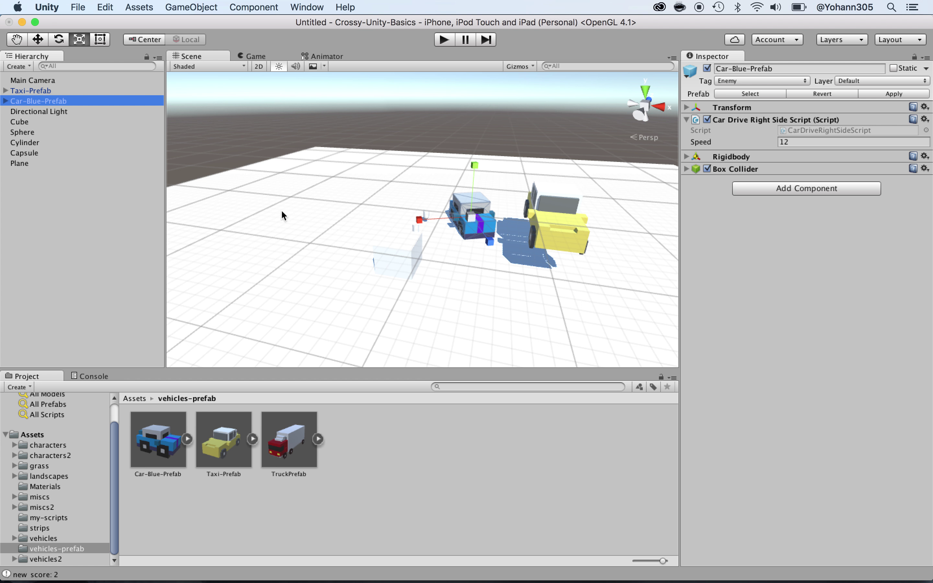
Select the Cube and expand its Mesh Renderer settings
left_click(21, 122)
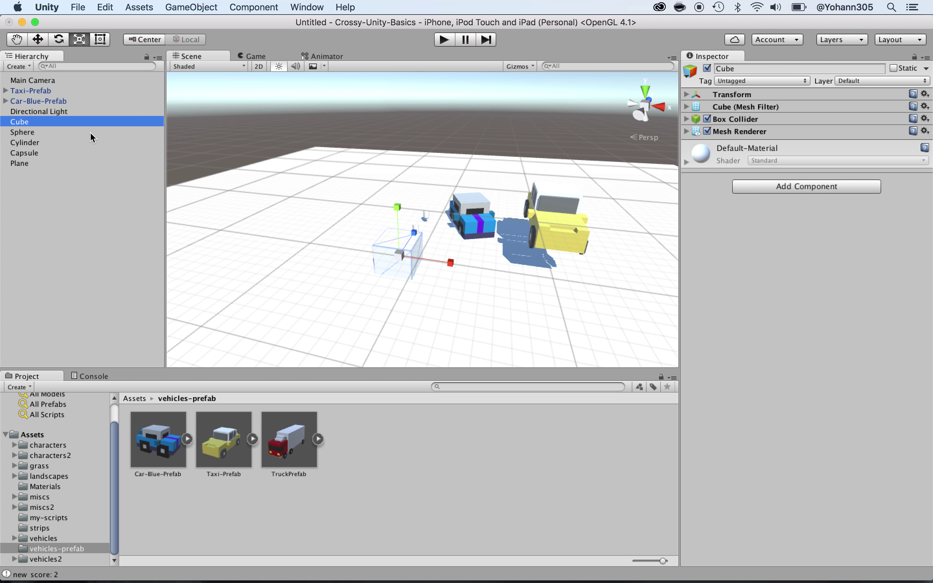
left_click(687, 131)
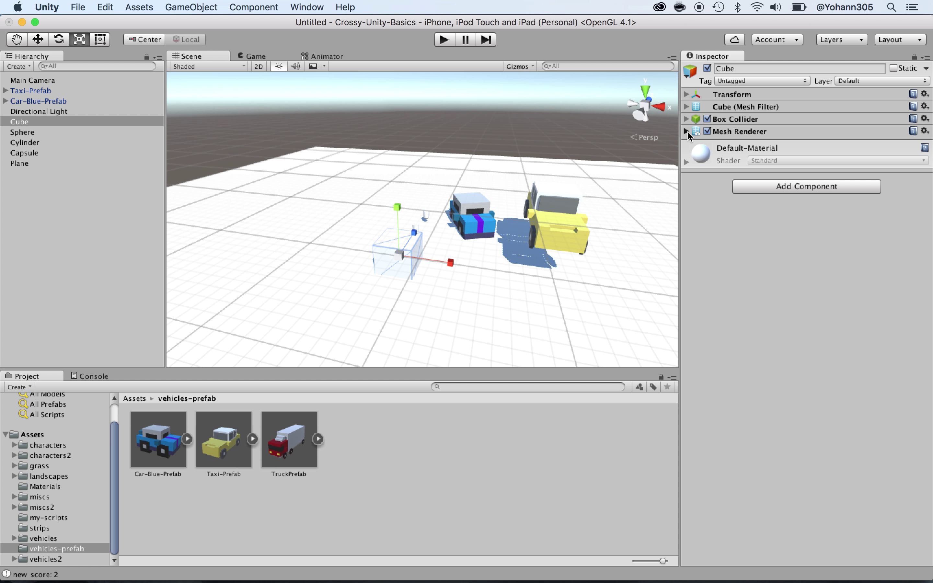
scroll(372, 253, "up", 5)
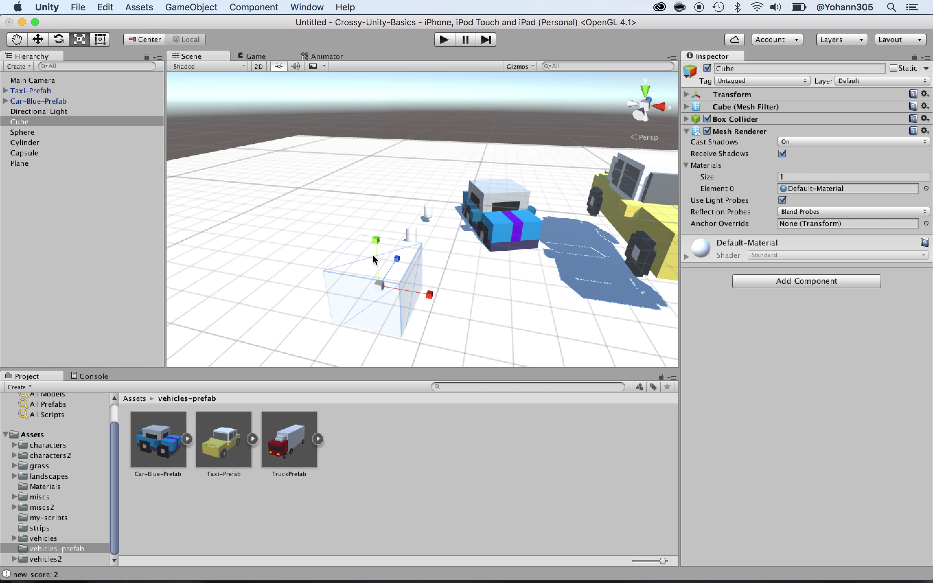
Disable and re-enable the Cube's Mesh Renderer to compare the cube with and without rendering
left_click(707, 131)
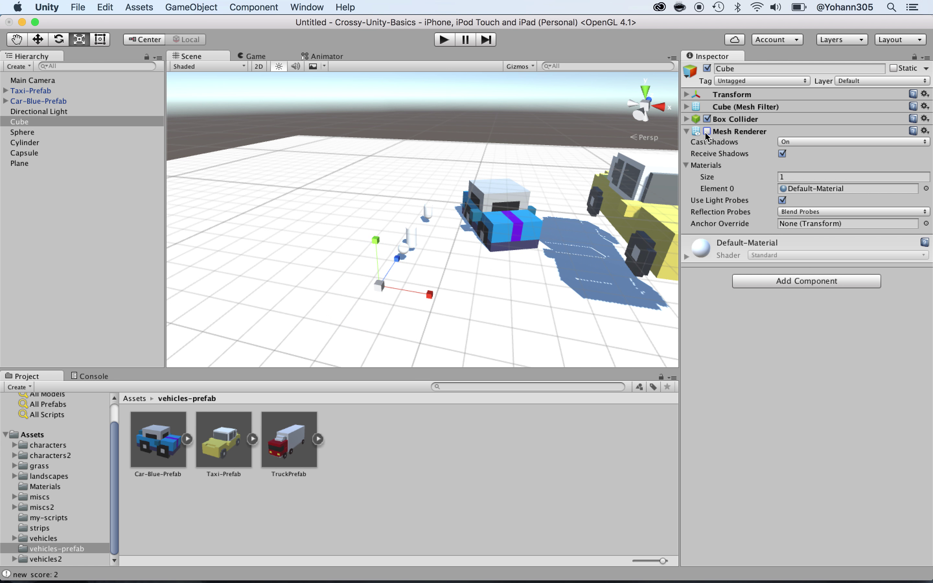
left_click(707, 131)
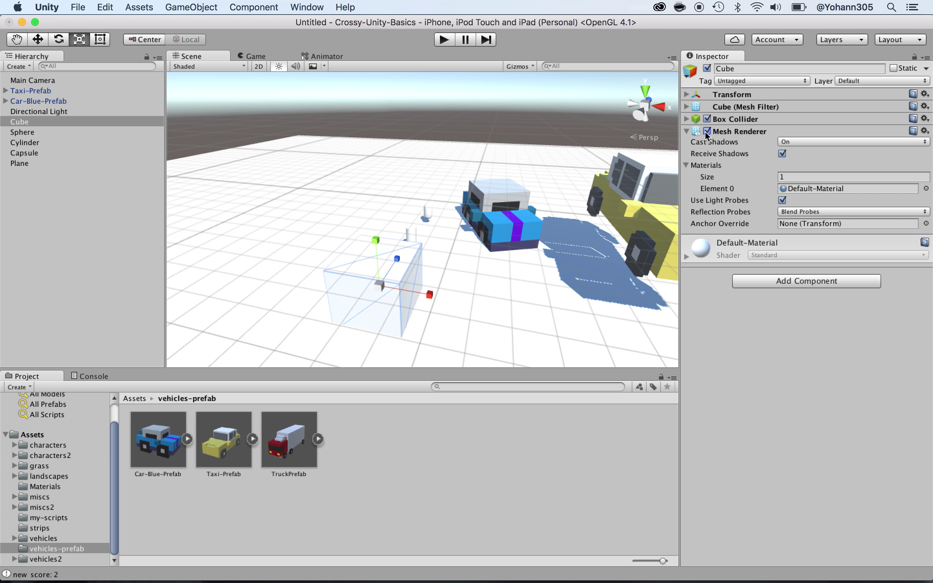
left_click(707, 132)
left_click(707, 132)
Assign BoundariesMaterial as Element 0 of the Cube's Mesh Renderer materials
left_click(805, 193)
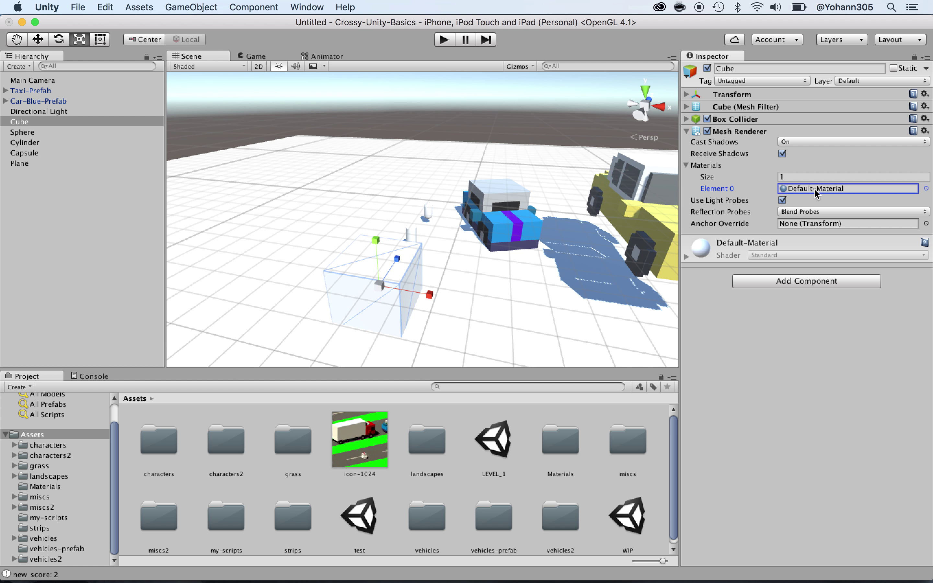
left_click(926, 189)
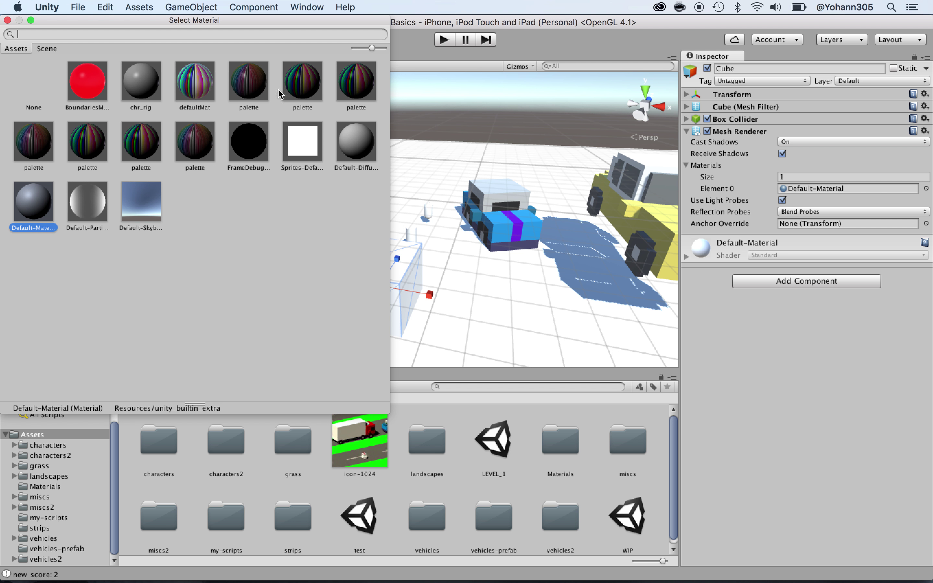
left_click(90, 89)
double_click(89, 90)
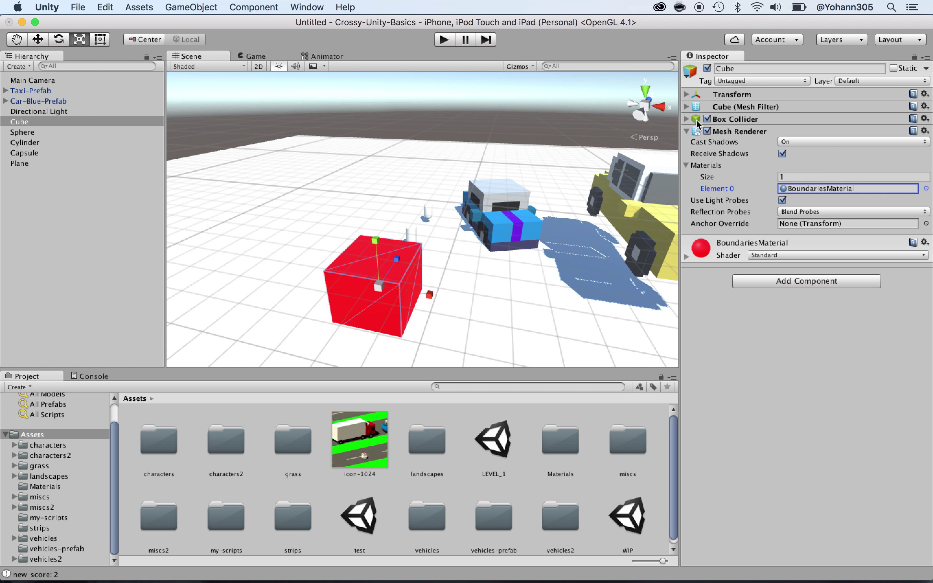
Toggle the Cube's Box Collider off and on, and view the Box Colliders of the Taxi-Prefab and Car-Blue-Prefab
left_click(687, 120)
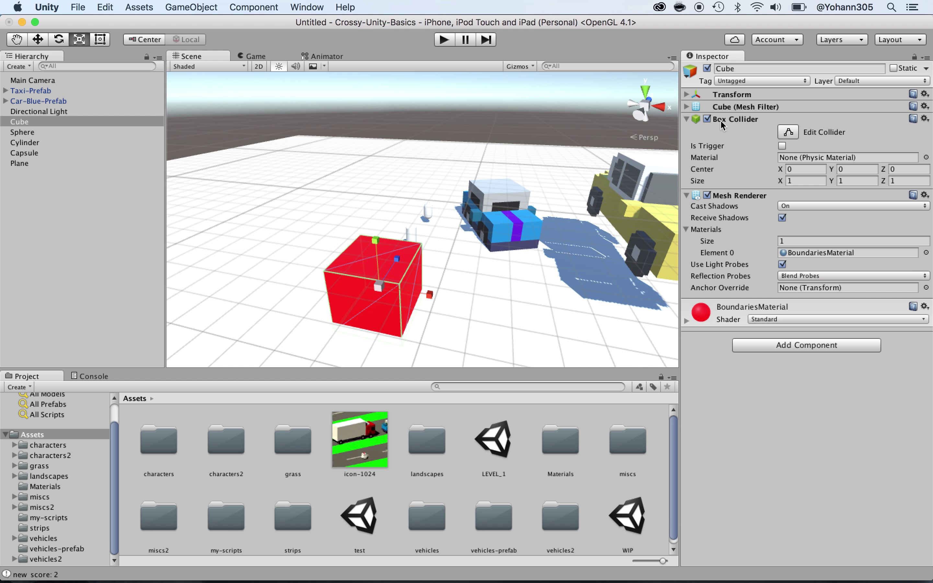
left_click(708, 120)
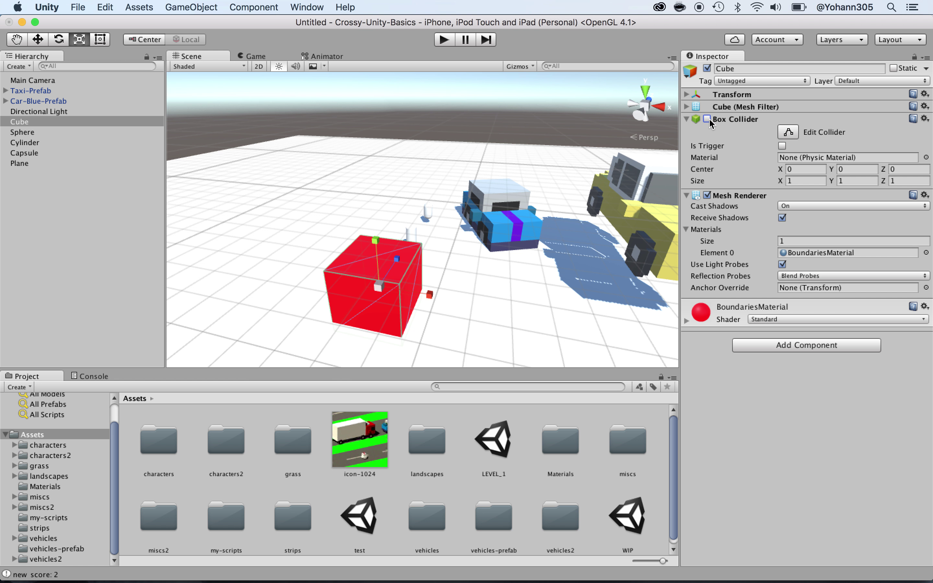
left_click(707, 120)
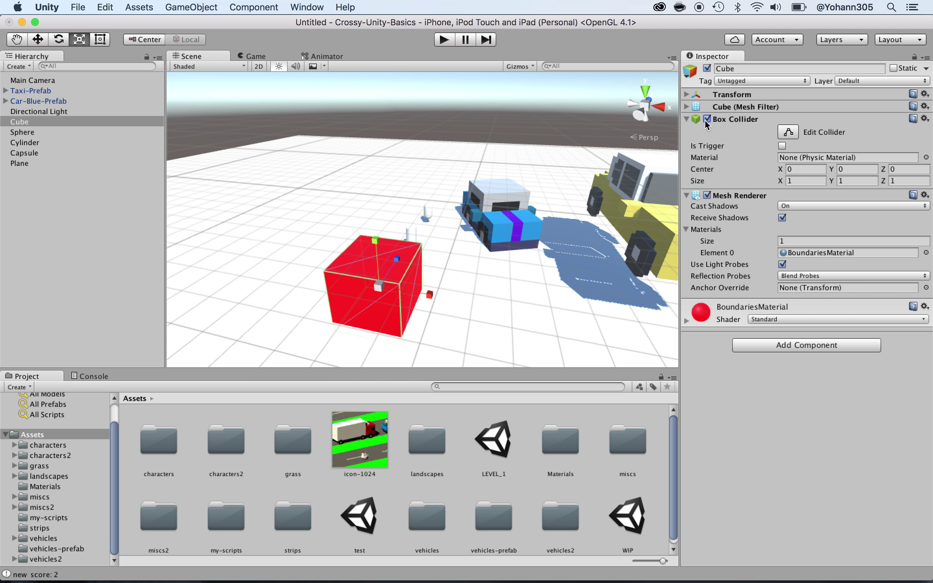
left_click(24, 91)
left_click(26, 101)
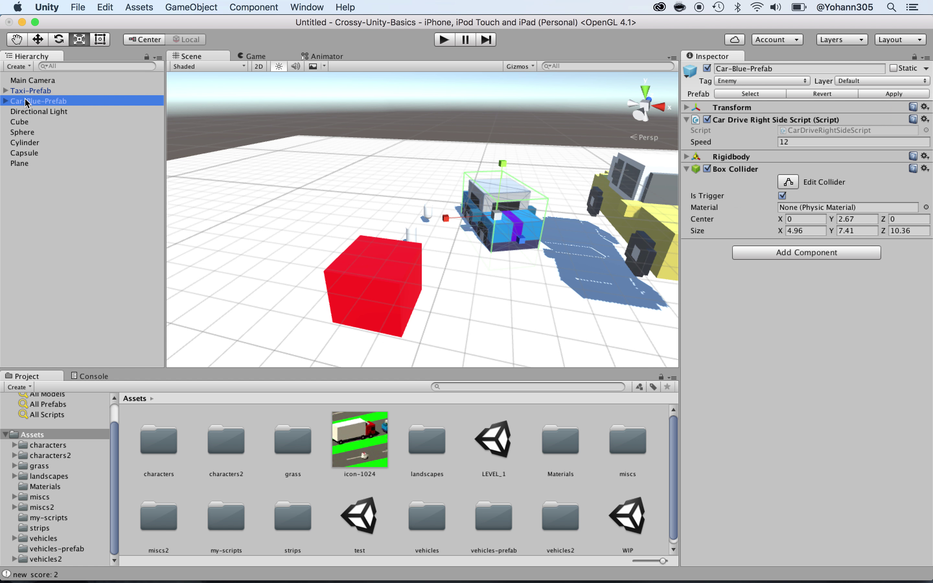
Select the Main Camera, review its Transform values, and toggle its Camera component off and back on
left_click(31, 82)
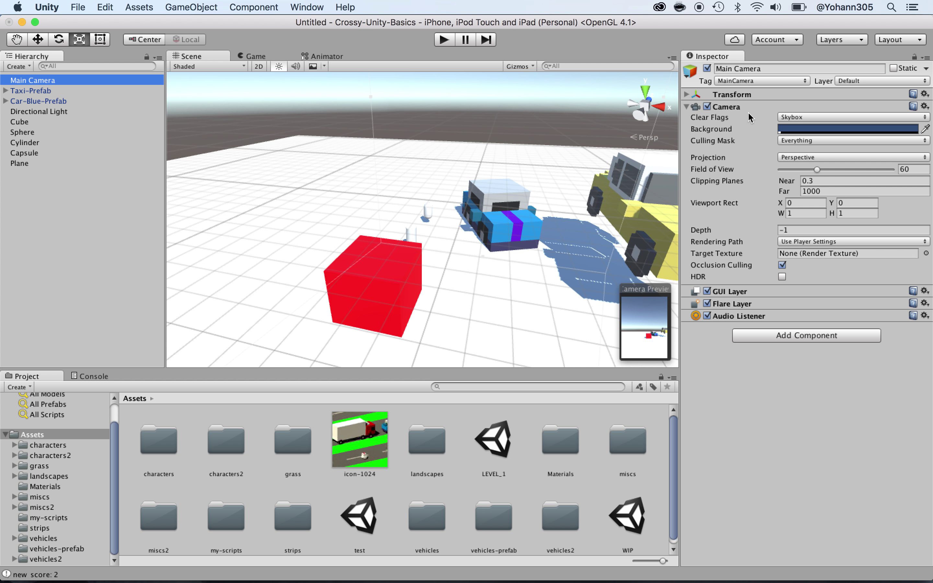
left_click(687, 95)
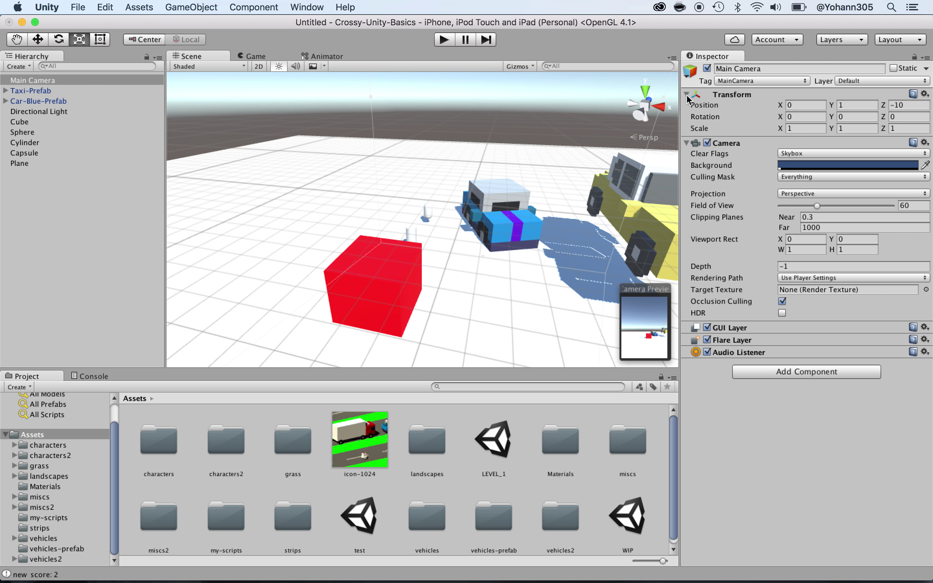
left_click(687, 95)
left_click(707, 108)
left_click(707, 108)
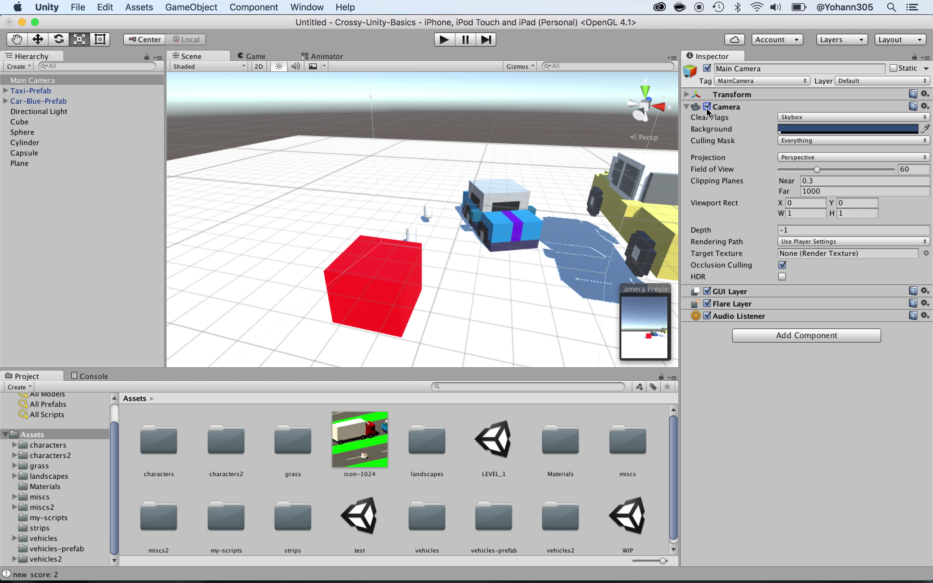
Show the Game view and set the Main Camera's Clear Flags to Solid Color
left_click(784, 117)
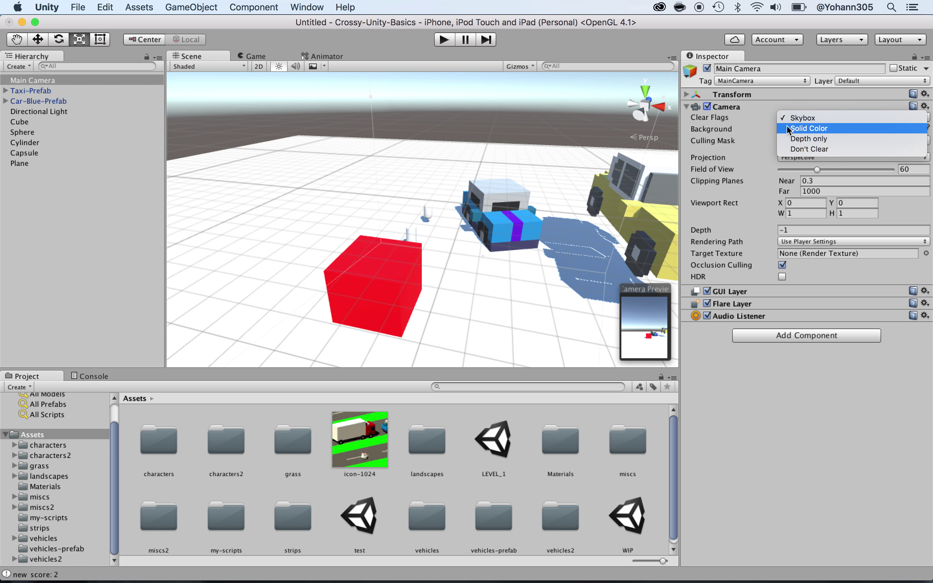
left_click(759, 109)
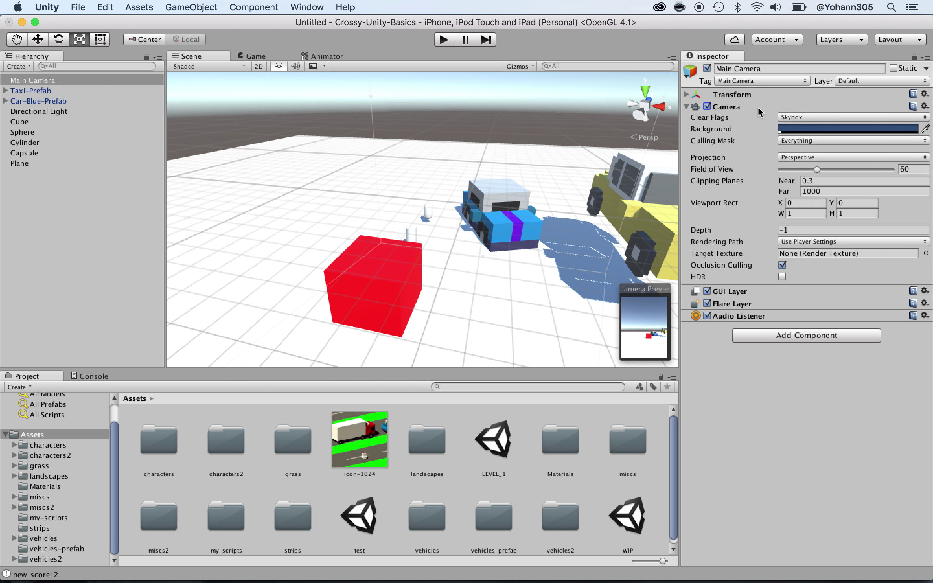
left_click(248, 57)
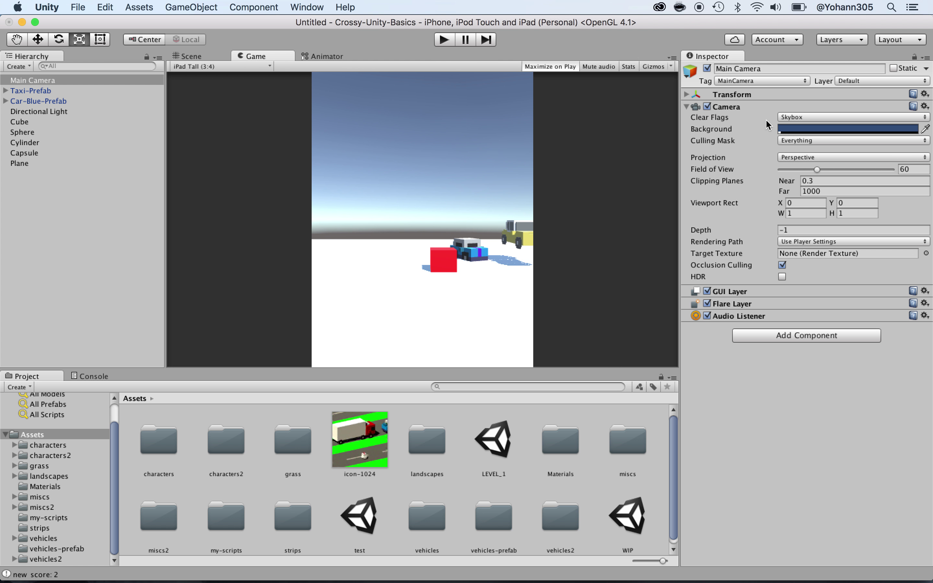
left_click(784, 118)
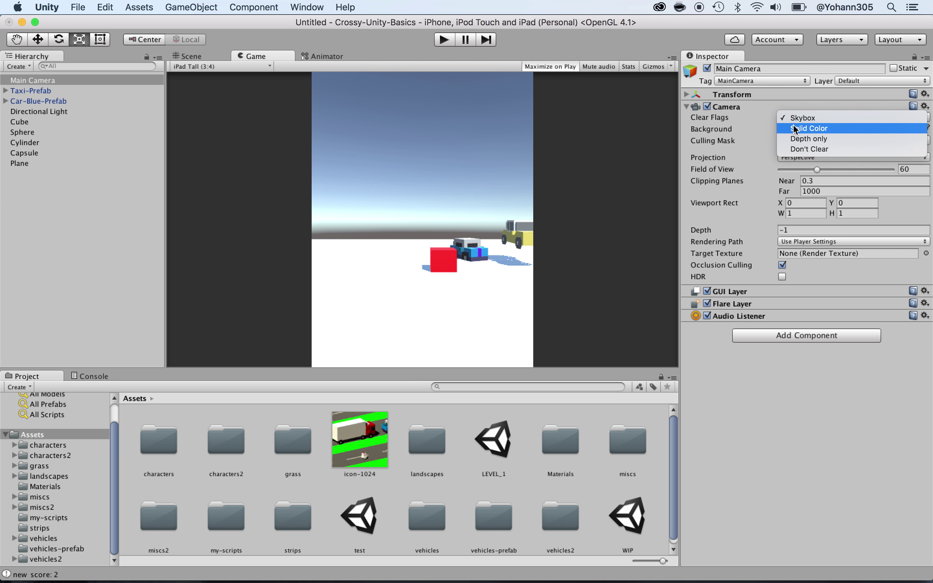
left_click(795, 129)
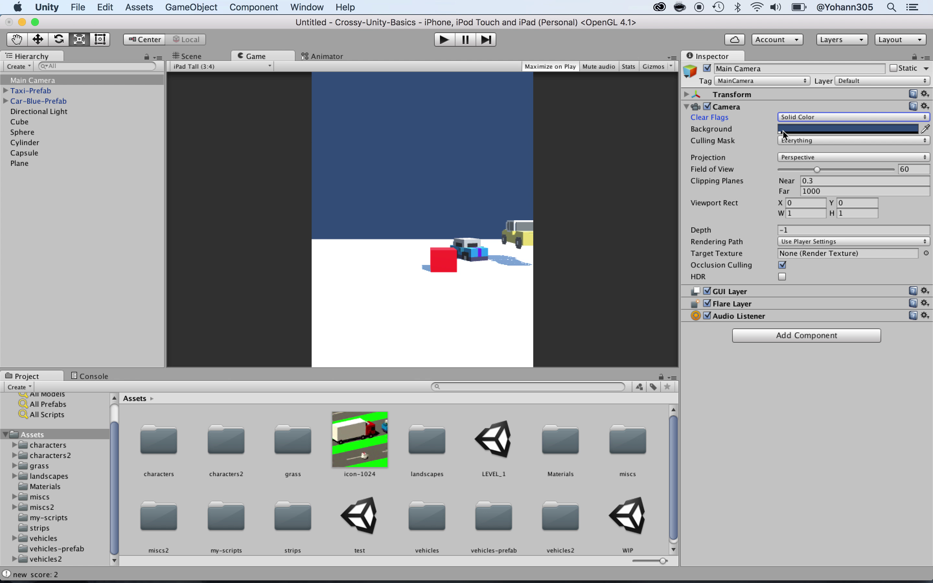
Change the Main Camera's Background to dark red, hex 79313105
left_click(784, 134)
left_click_drag(324, 170, 323, 150)
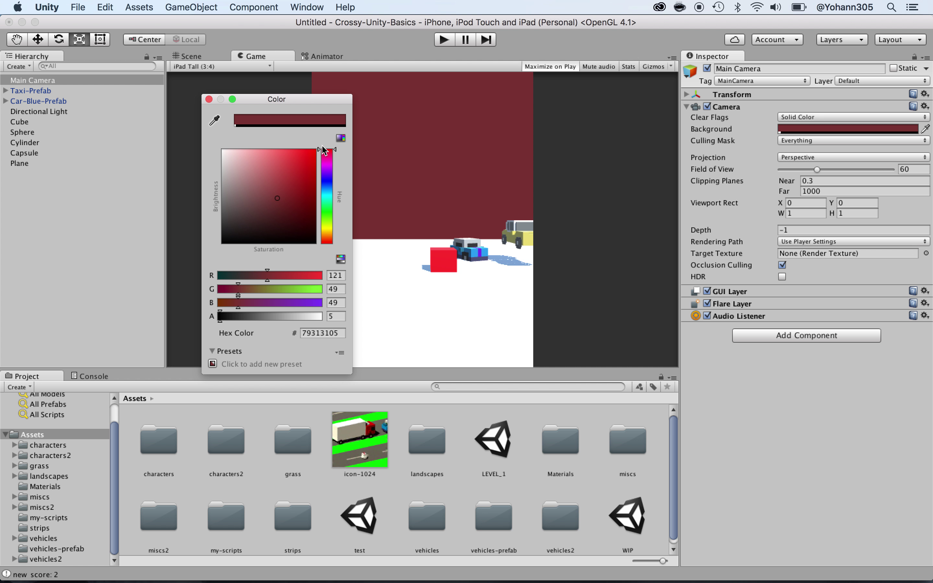
left_click(209, 99)
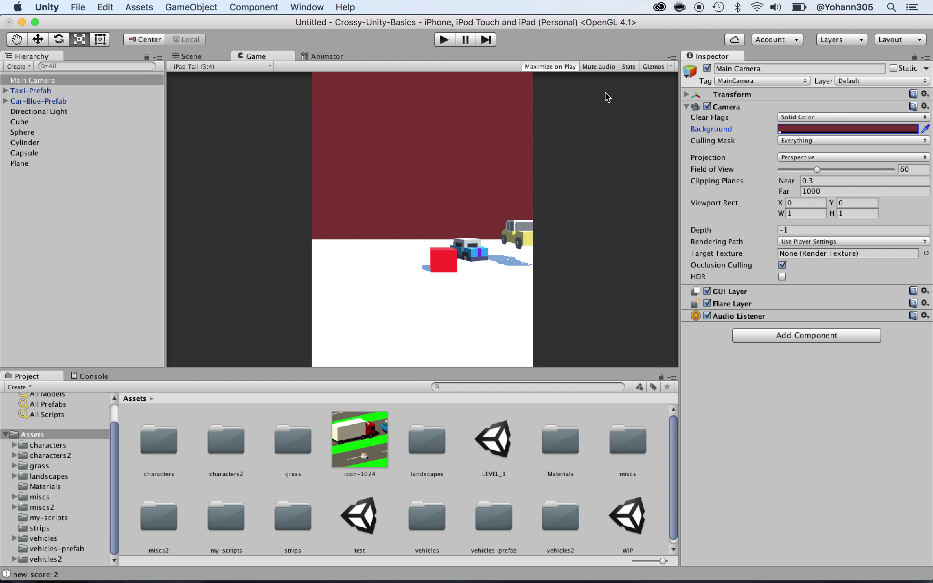
Try the Main Camera's Clear Flags as Don't Clear and Depth only, and finish with Skybox
left_click(797, 119)
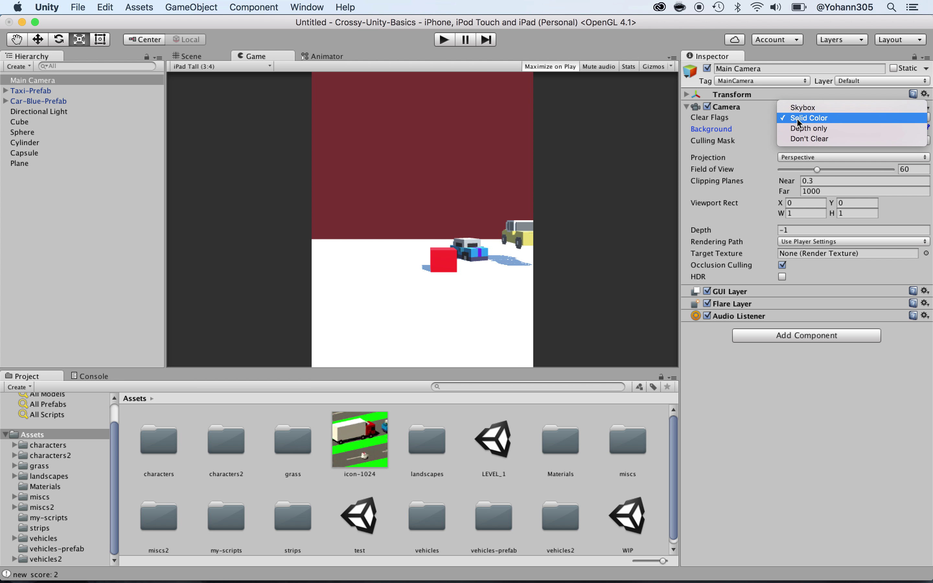
left_click(797, 122)
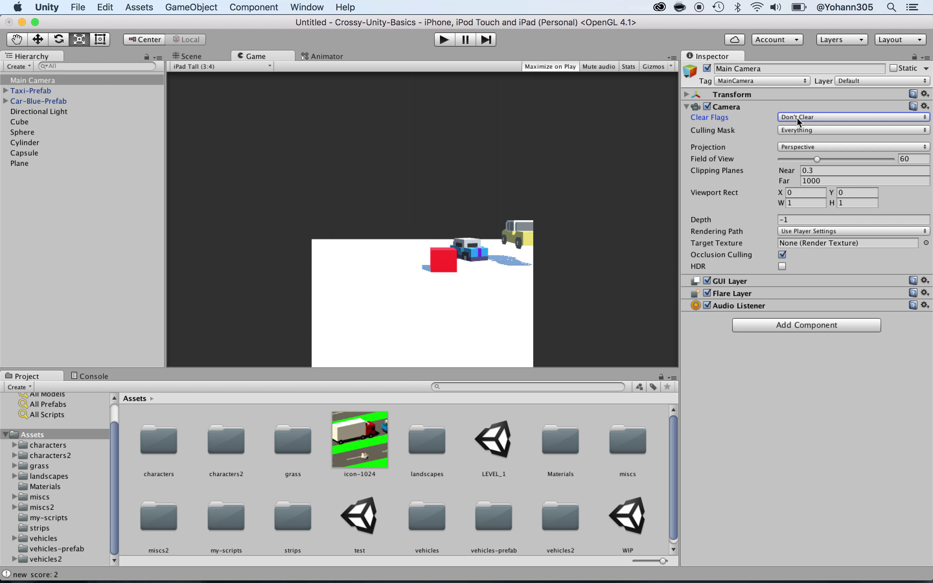
left_click(796, 116)
left_click(796, 109)
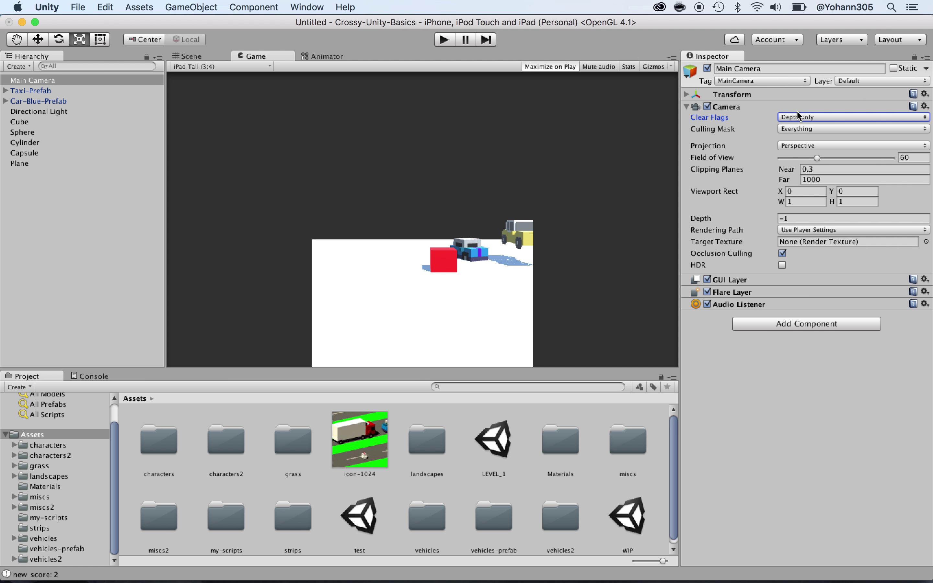
left_click(796, 116)
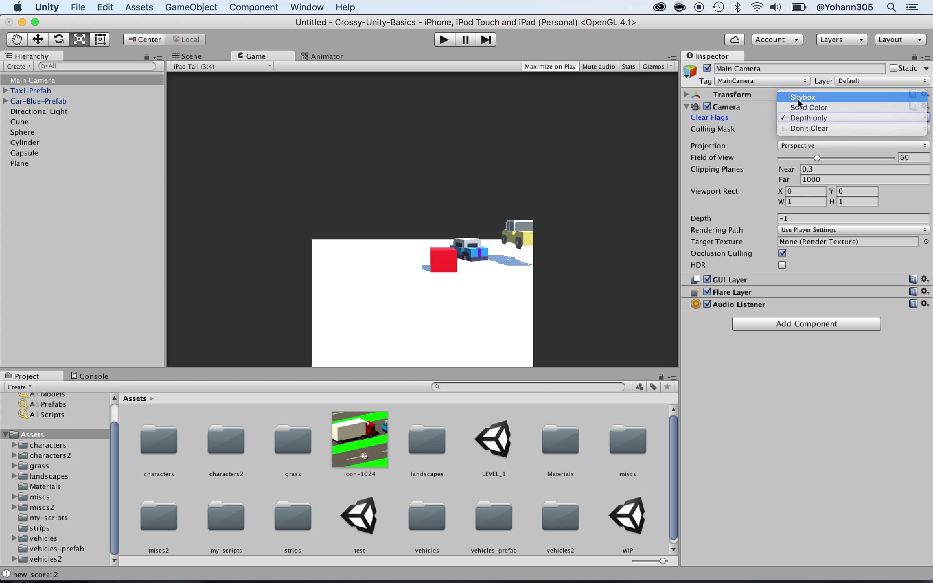
left_click(797, 97)
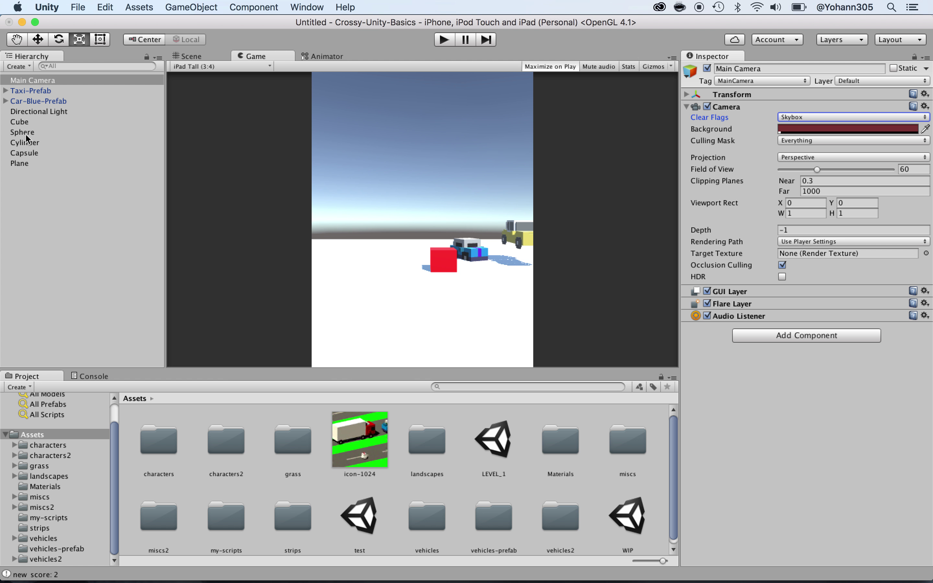
Set the Directional Light's Color to pale green D6FFE5FF, its Intensity to 0.68 and its Bounce Intensity to 1.23
left_click(22, 113)
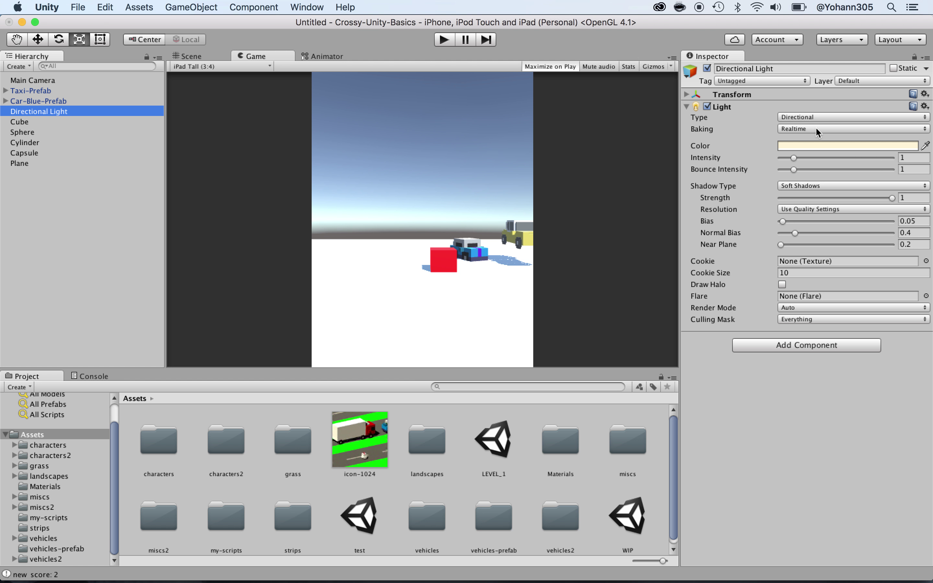
left_click(794, 146)
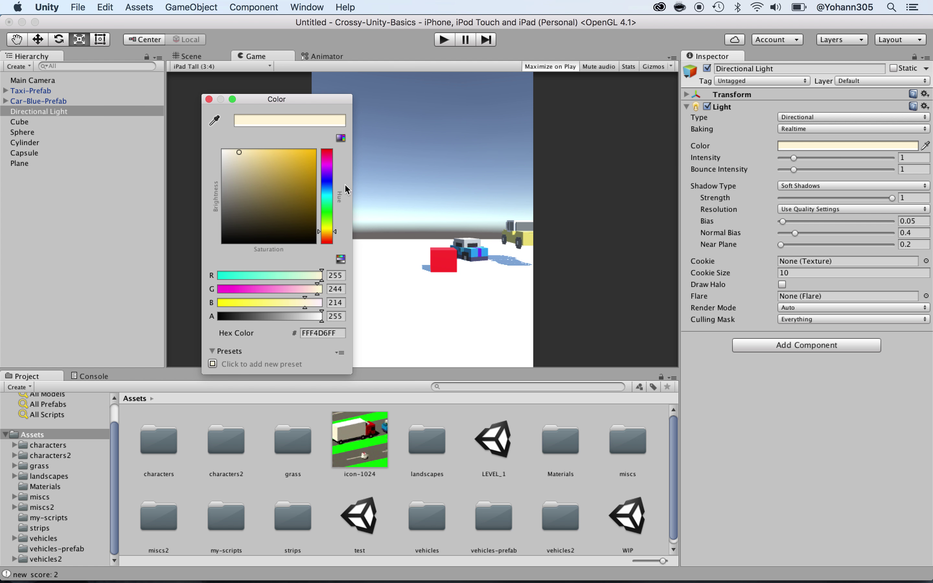
left_click(326, 206)
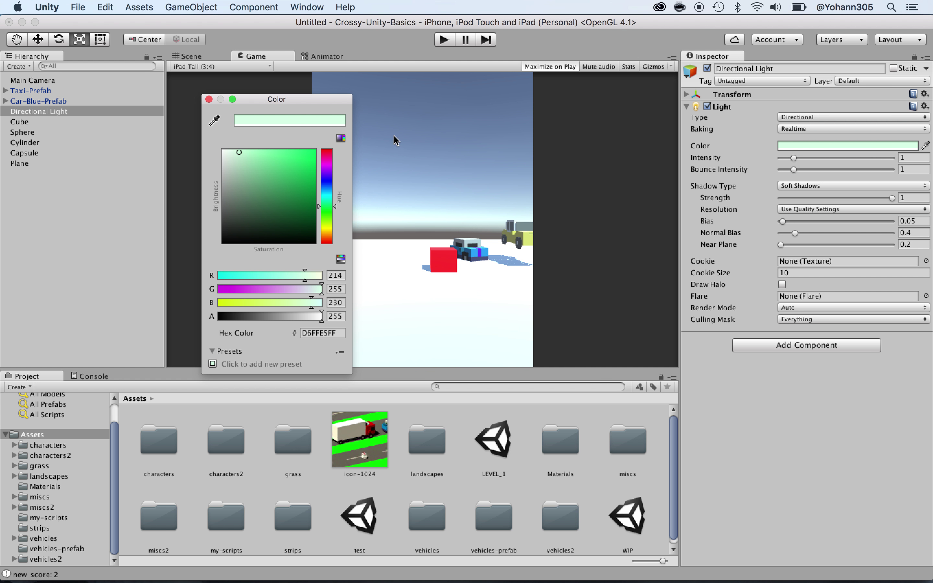
left_click(209, 100)
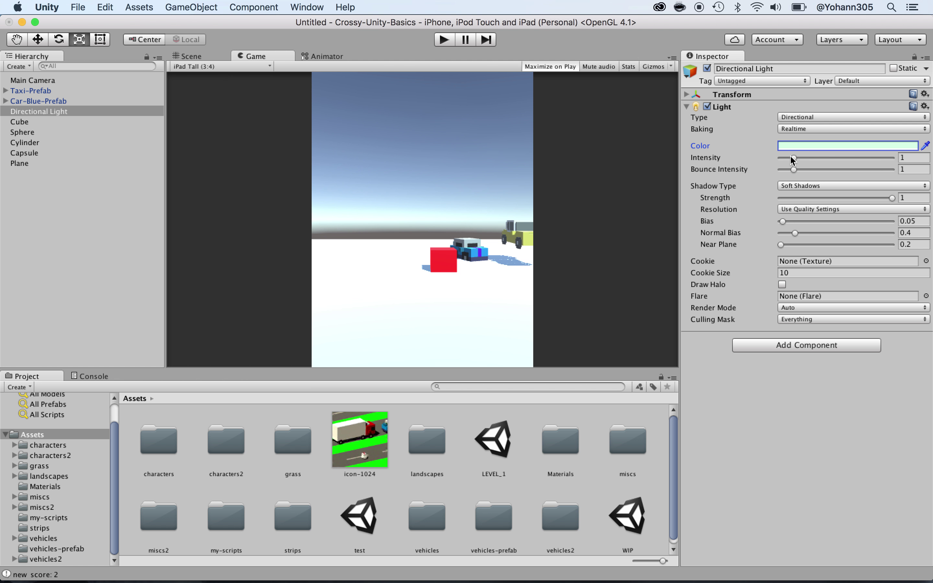
mouse_move(790, 156)
left_mouse_down()
mouse_move(838, 157)
mouse_move(784, 157)
mouse_move(846, 175)
mouse_move(797, 174)
left_mouse_up()
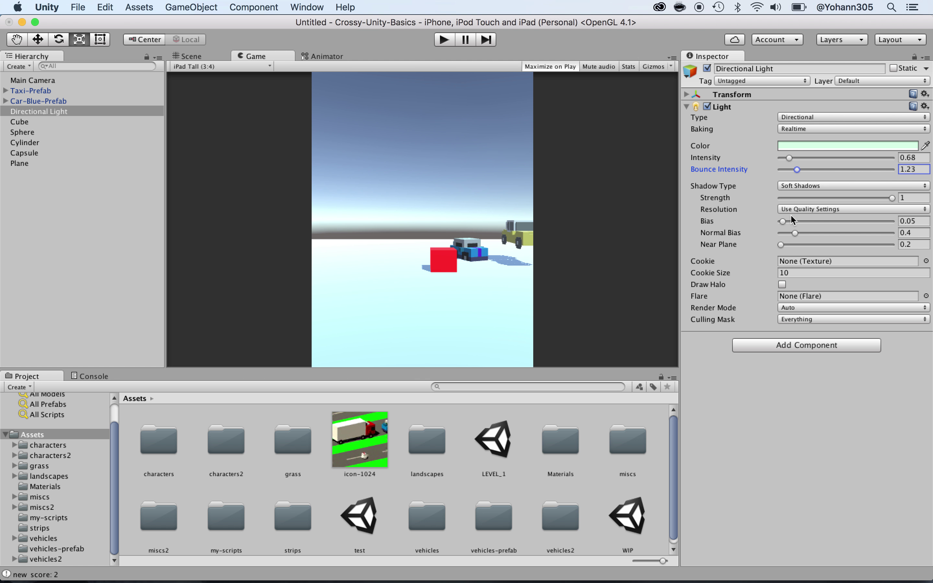